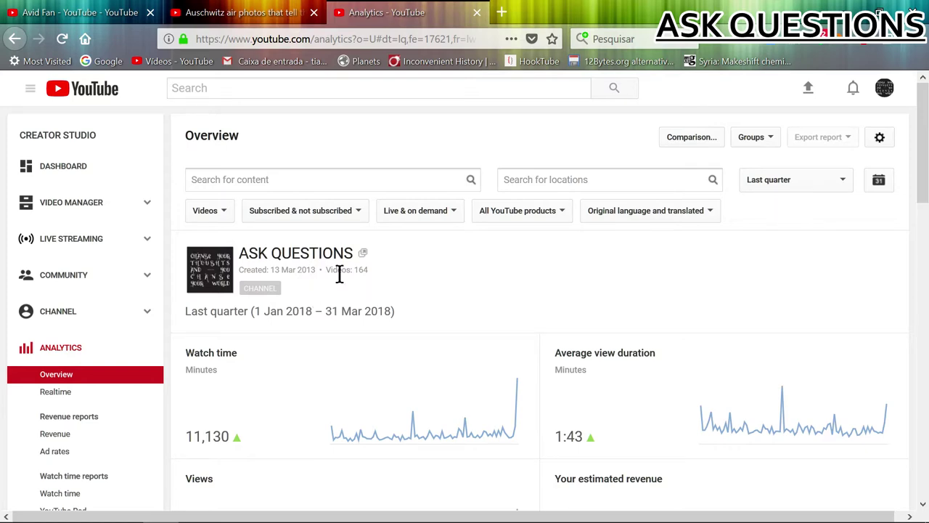
# - Scroll through the last-quarter overview to review its metrics before filtering
pyautogui.scroll(-3, 497, 253)
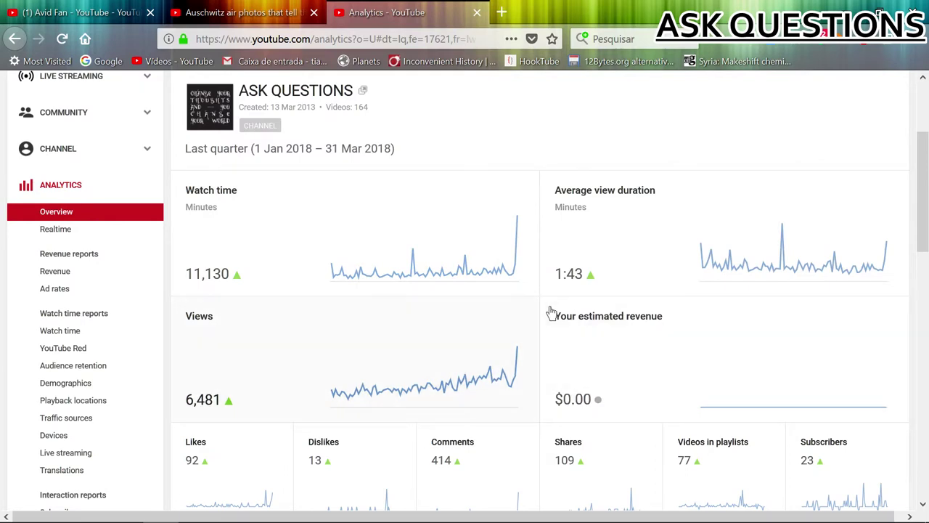
pyautogui.scroll(3, 547, 305)
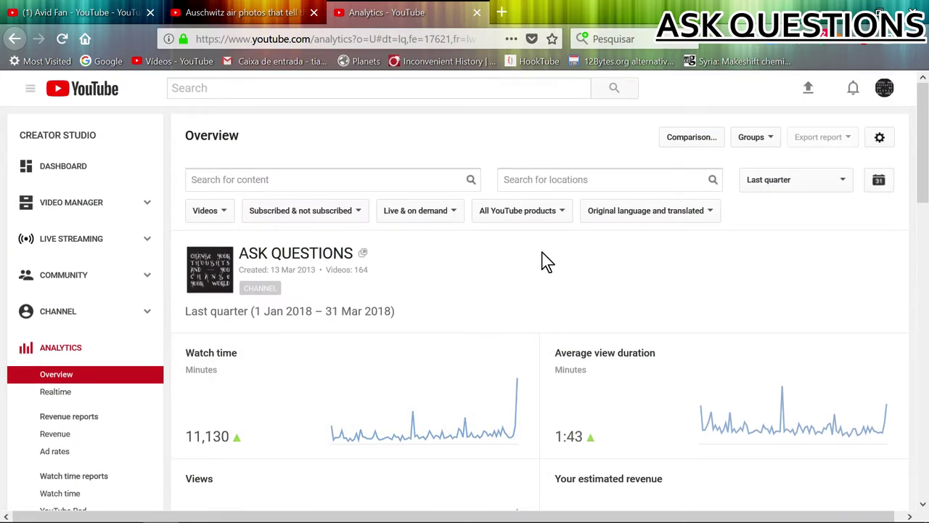
pyautogui.scroll(-4, 544, 269)
pyautogui.scroll(4, 541, 297)
pyautogui.scroll(-4, 546, 275)
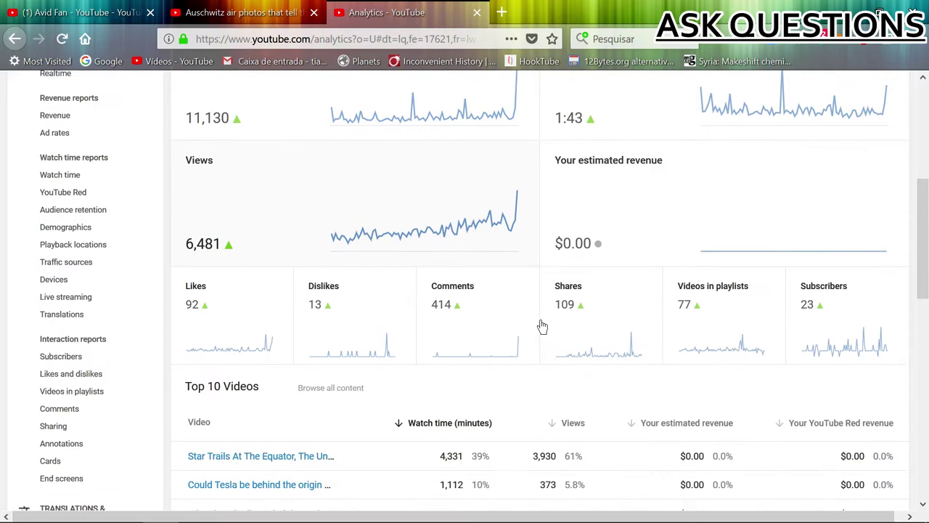
pyautogui.scroll(5, 539, 326)
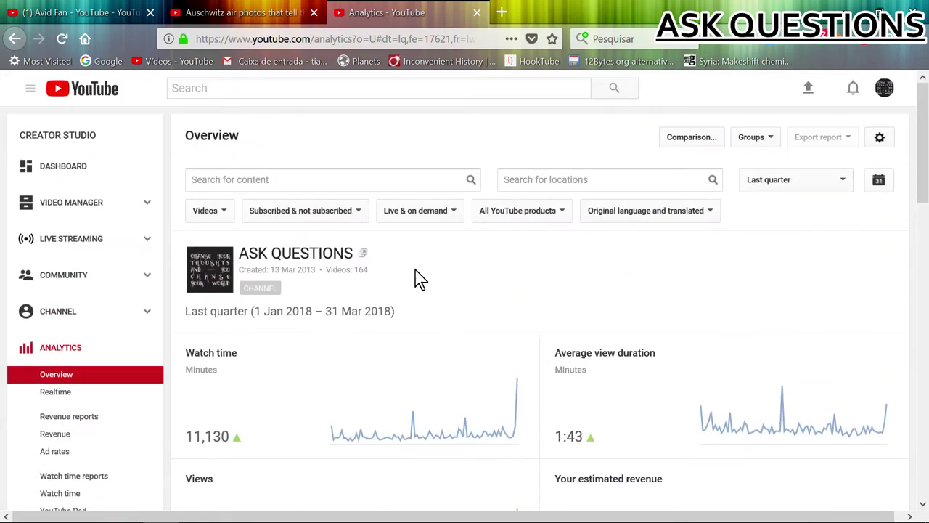
pyautogui.scroll(-2, 460, 273)
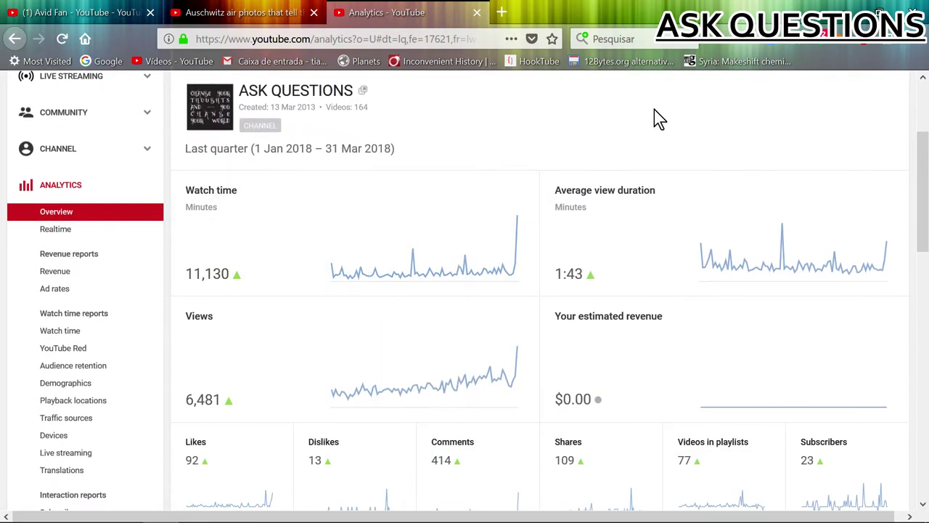
pyautogui.scroll(2, 603, 160)
pyautogui.scroll(-2, 494, 287)
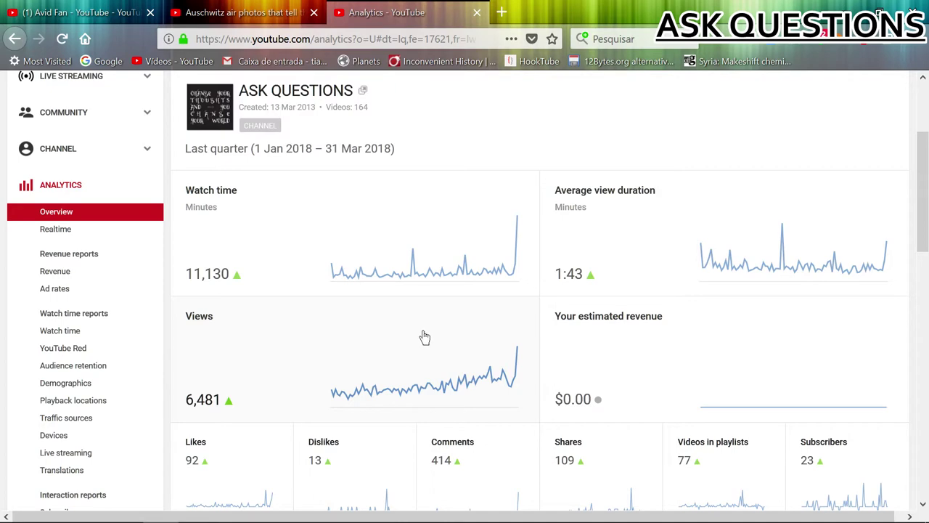
pyautogui.scroll(3, 440, 332)
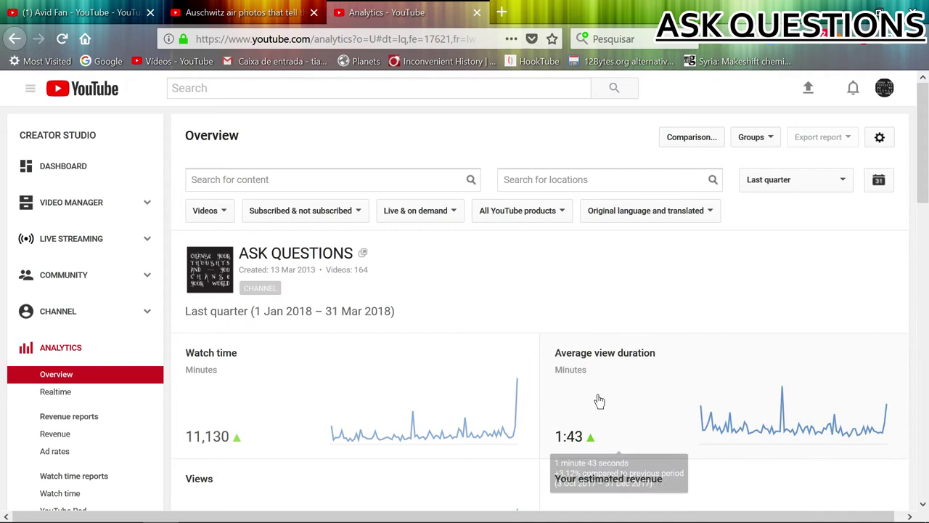
pyautogui.scroll(-3, 484, 276)
pyautogui.scroll(-2, 481, 276)
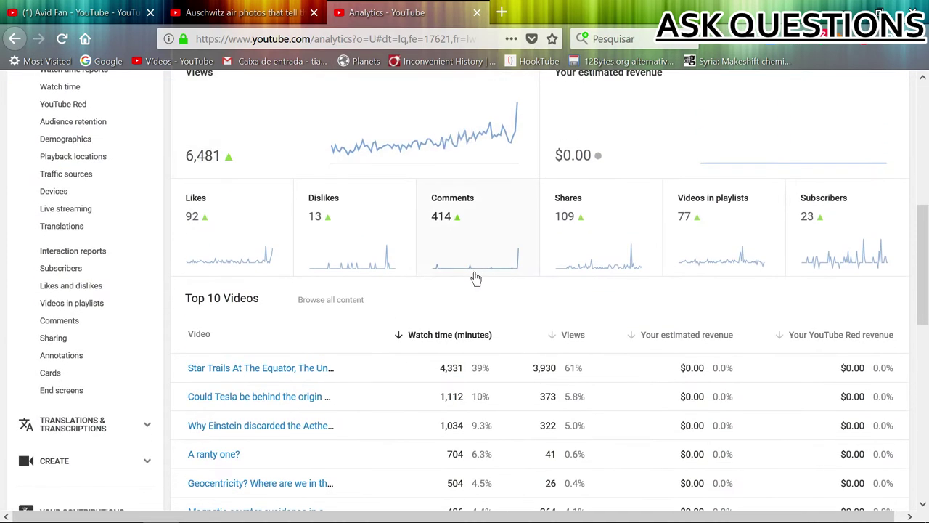
pyautogui.moveTo(360, 251)
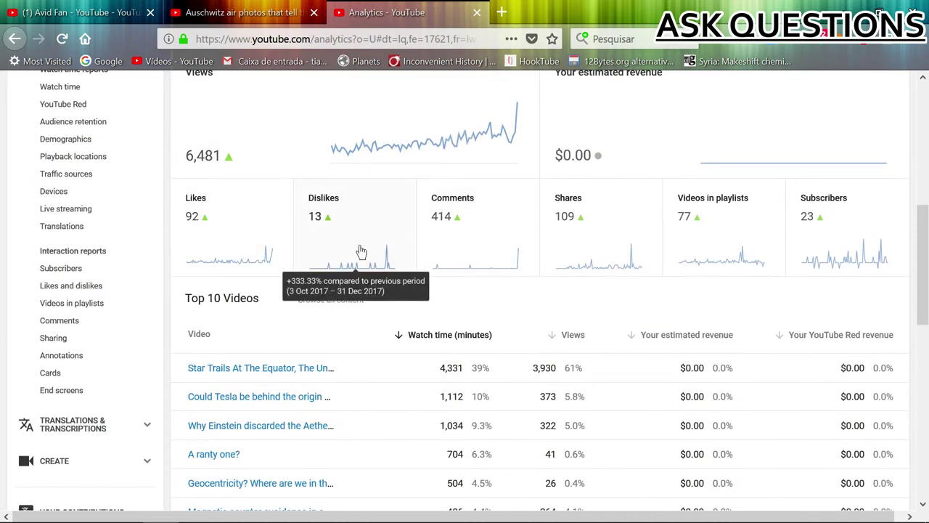
pyautogui.moveTo(609, 242)
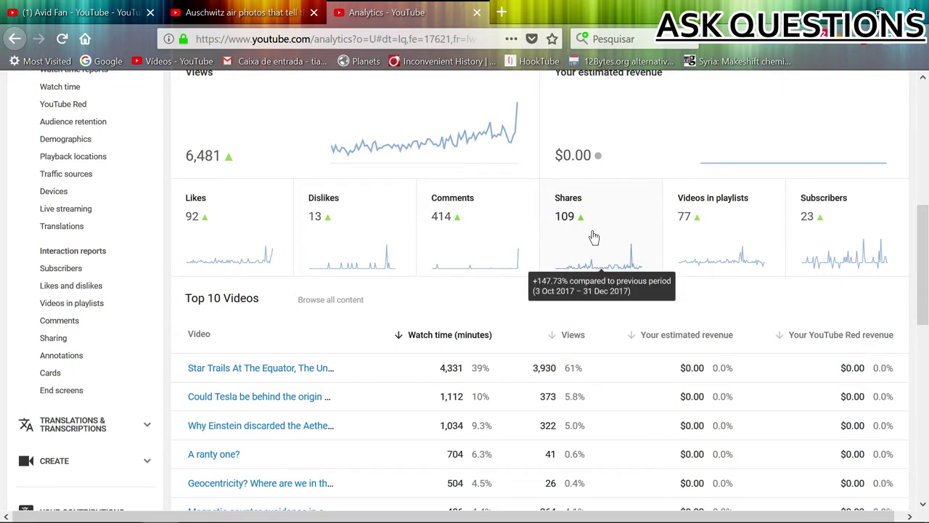
pyautogui.moveTo(715, 248)
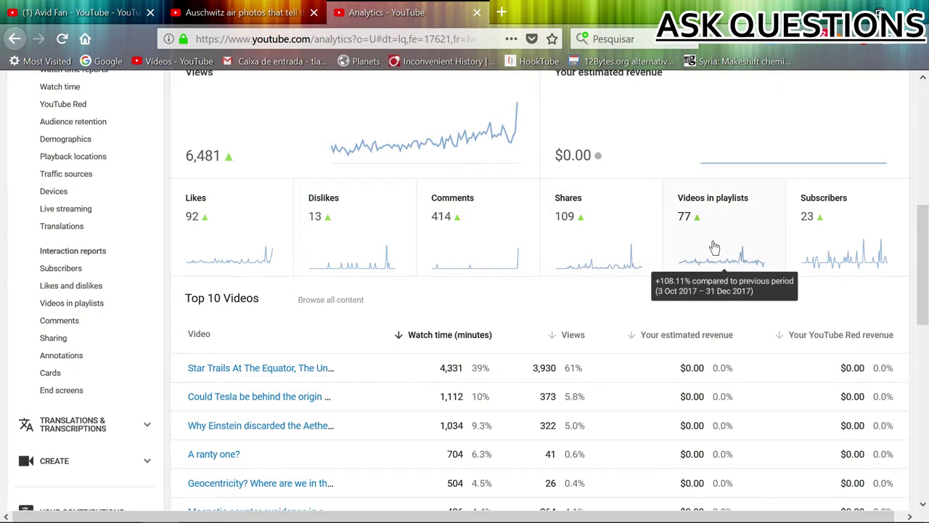
pyautogui.moveTo(535, 266)
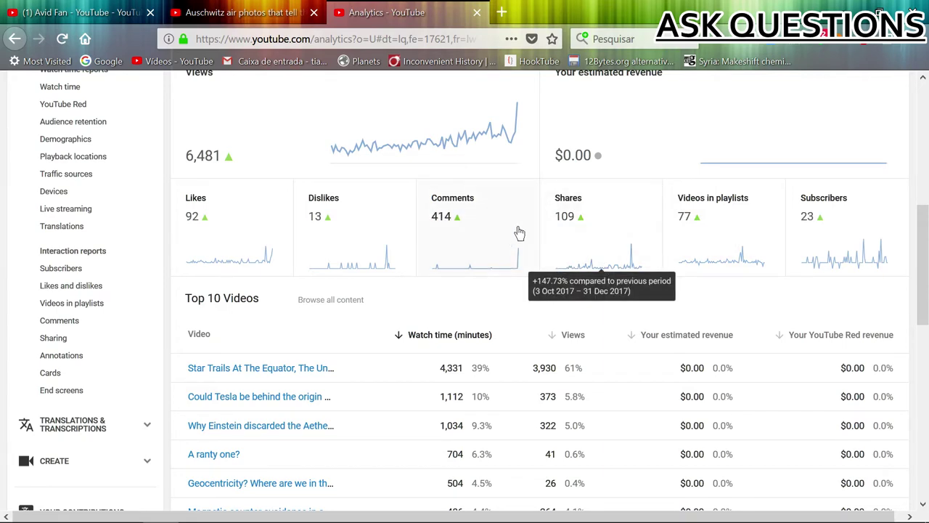
pyautogui.scroll(6, 441, 293)
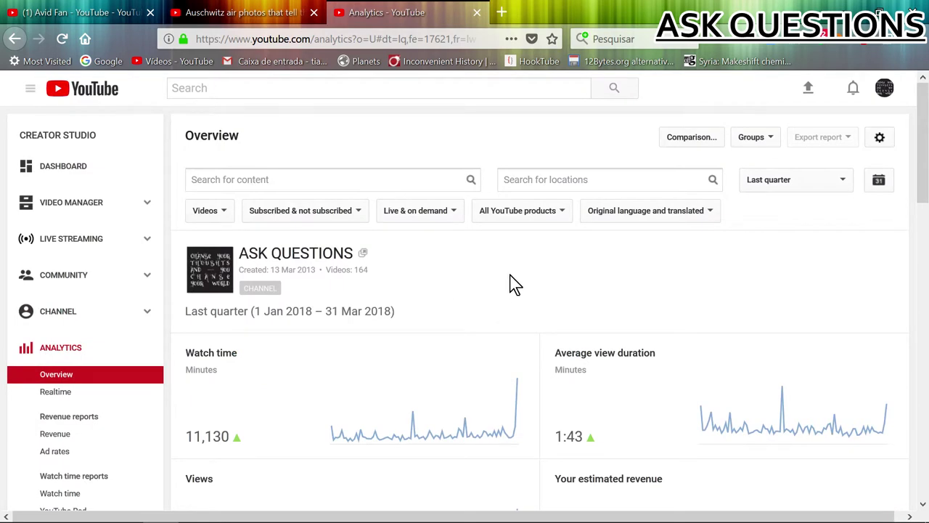
pyautogui.scroll(-4, 492, 276)
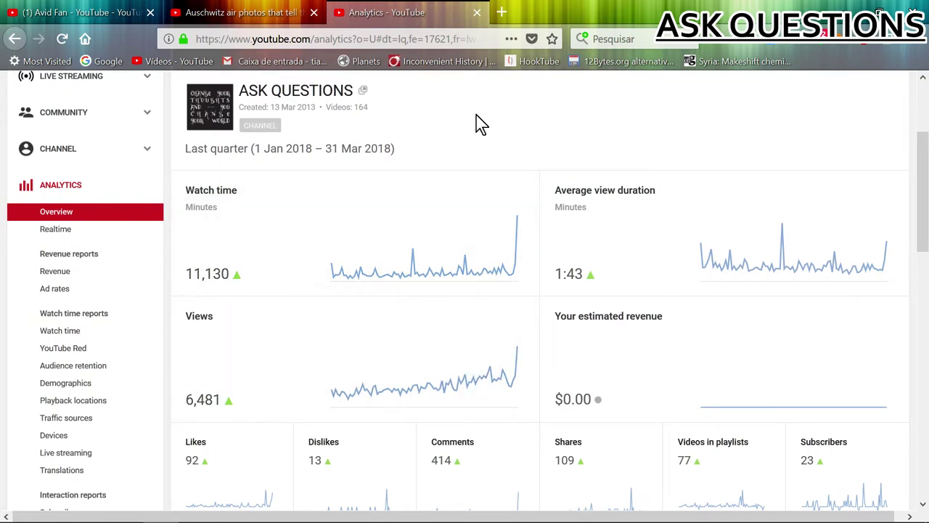
pyautogui.scroll(-10, 492, 149)
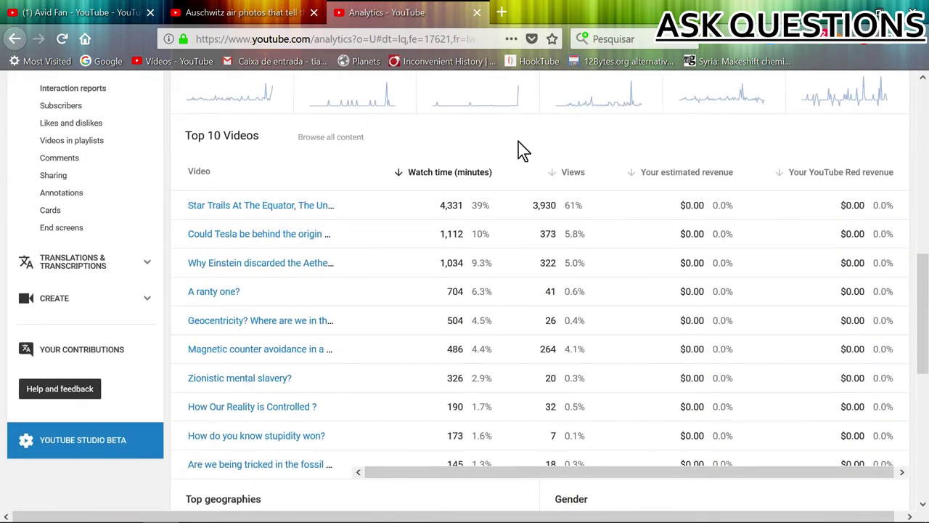
pyautogui.scroll(-4, 514, 218)
pyautogui.scroll(-4, 514, 218)
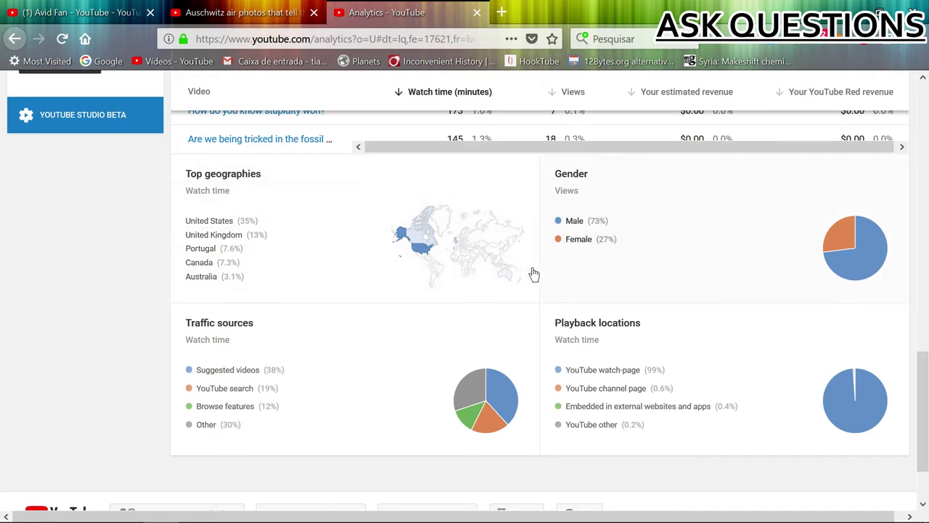
pyautogui.scroll(15, 426, 271)
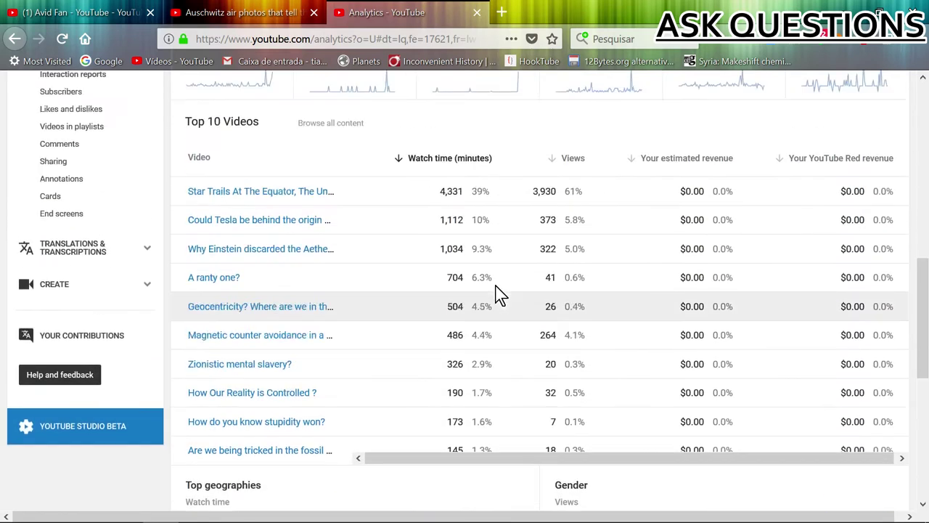
pyautogui.scroll(3, 465, 289)
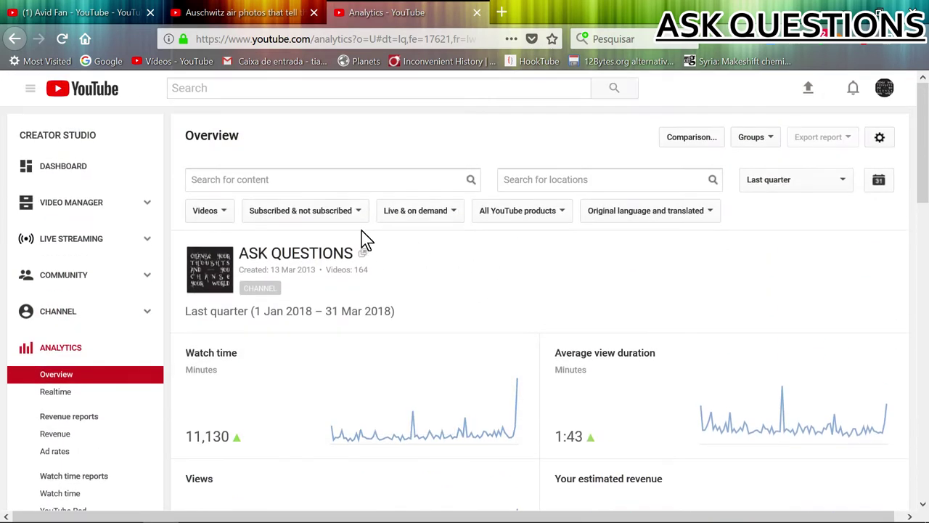
# - Filter to 'Not subscribed' viewers and review the 9,037 watch-time minutes and 6,028 views
pyautogui.click(357, 213)
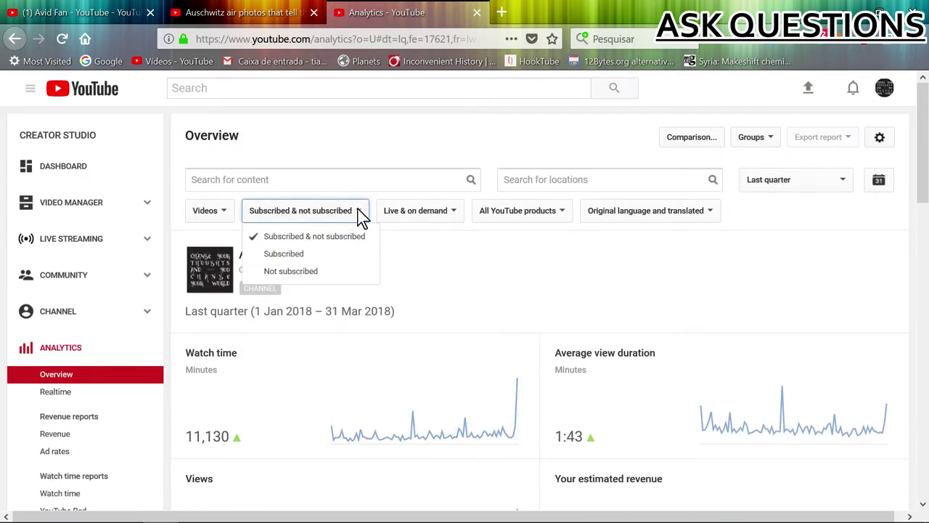
pyautogui.click(288, 274)
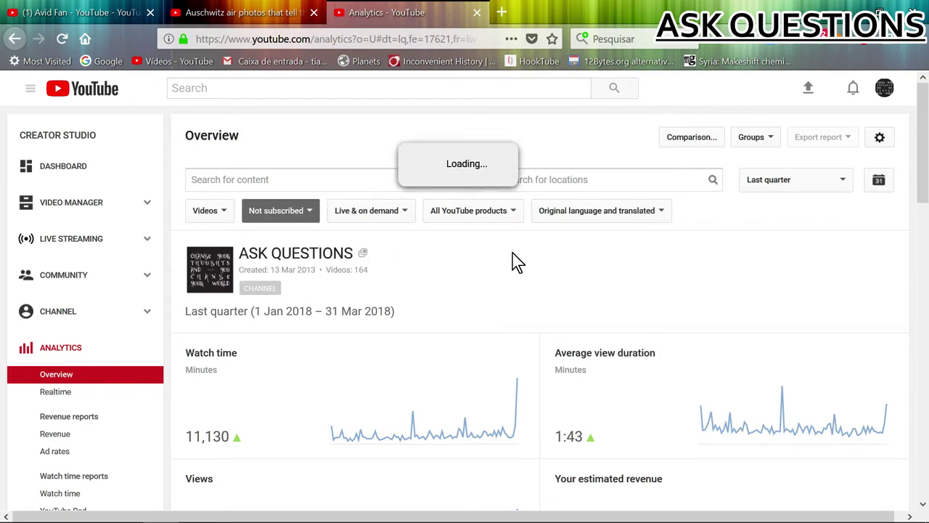
pyautogui.scroll(-3, 494, 238)
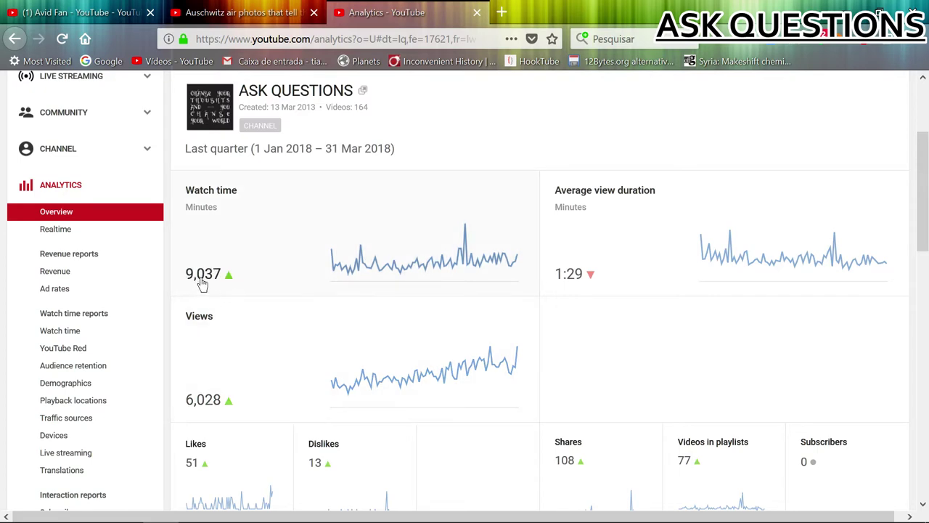
pyautogui.scroll(-4, 443, 211)
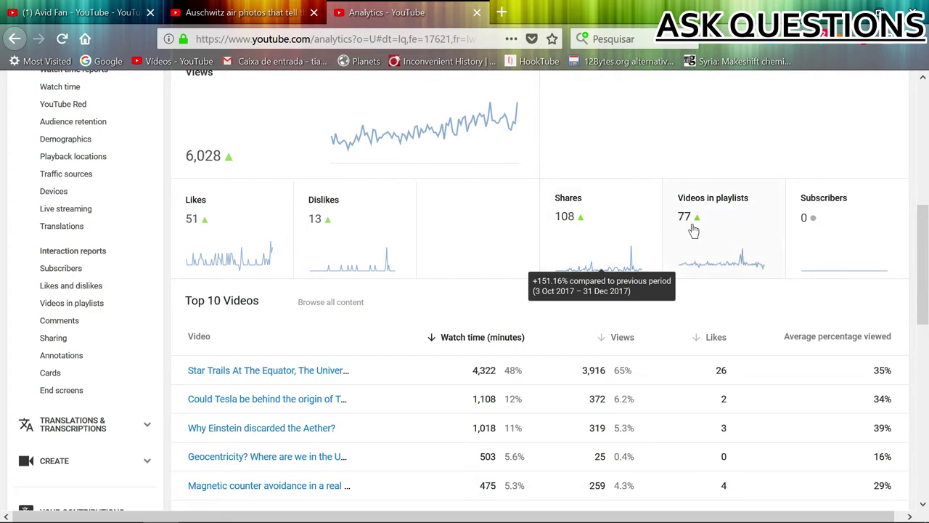
pyautogui.scroll(3, 436, 305)
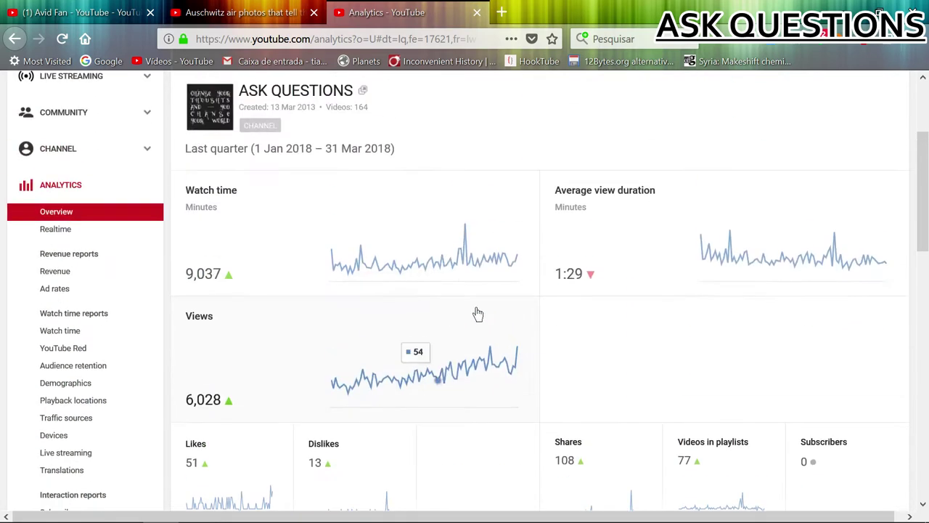
pyautogui.scroll(-7, 475, 312)
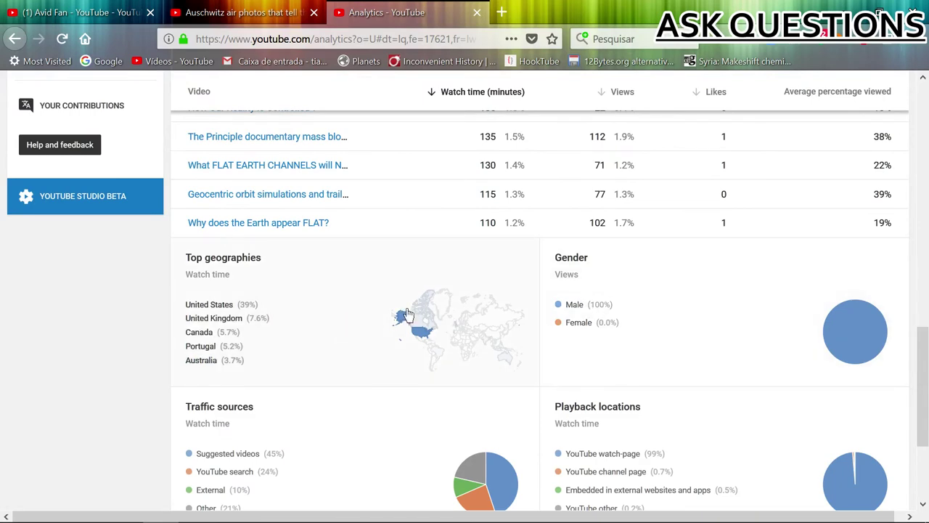
pyautogui.scroll(-3, 398, 331)
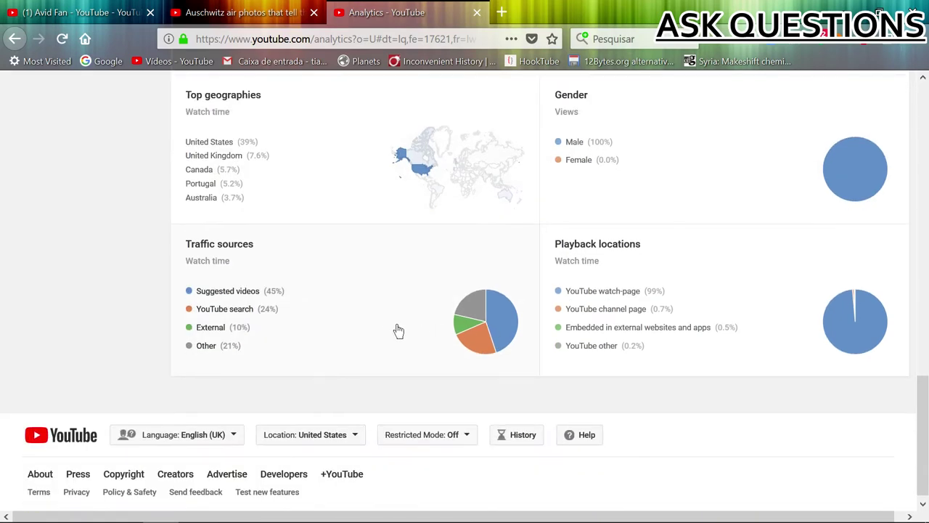
pyautogui.scroll(15, 399, 331)
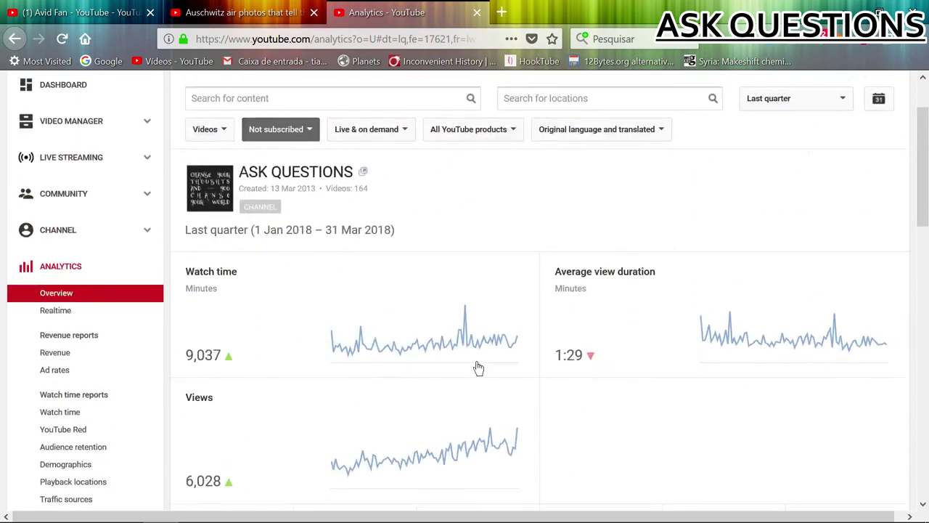
pyautogui.scroll(2, 479, 368)
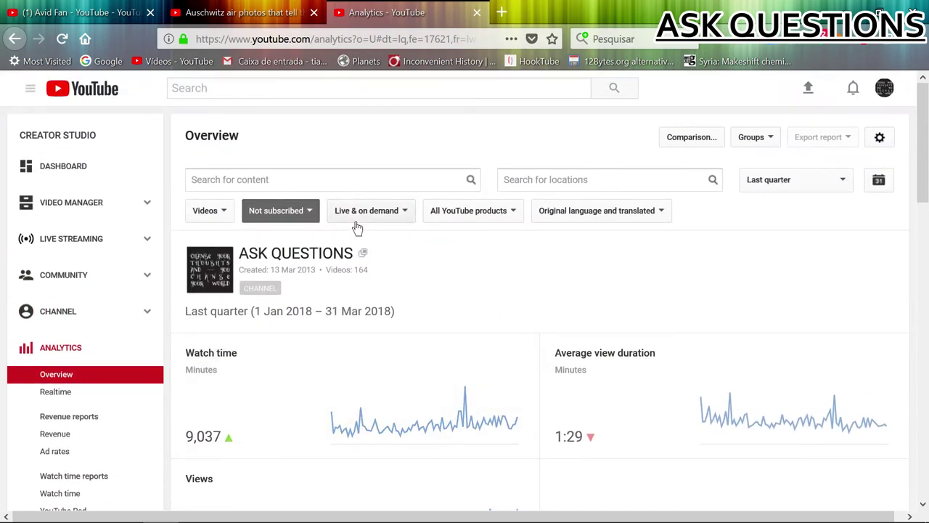
pyautogui.click(310, 212)
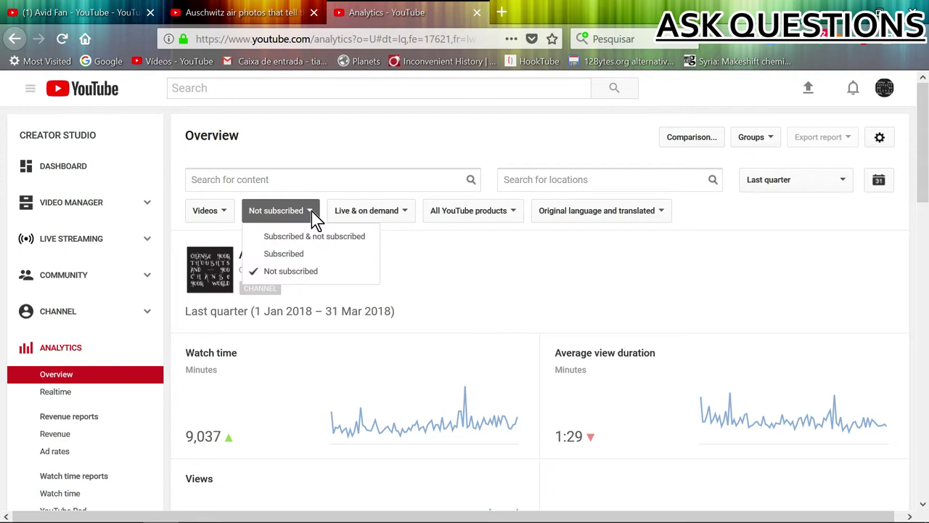
pyautogui.click(292, 255)
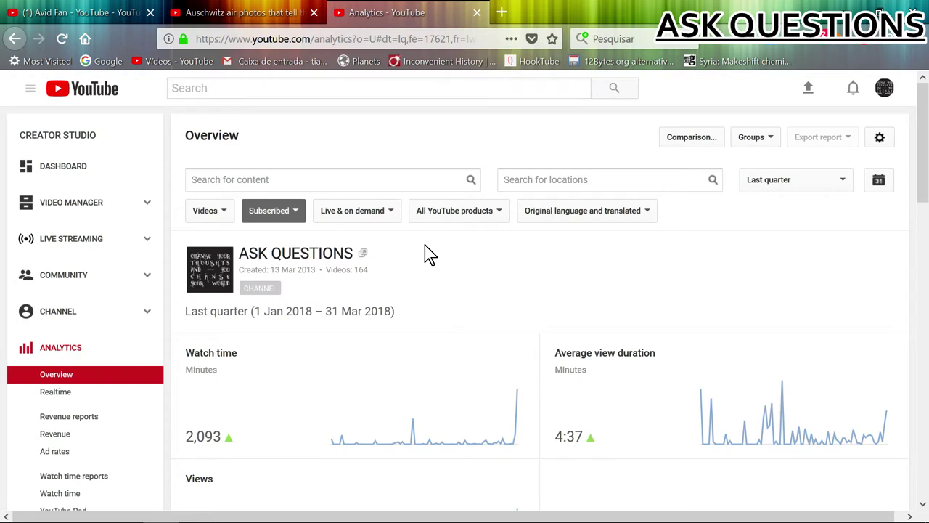
pyautogui.scroll(-4, 425, 253)
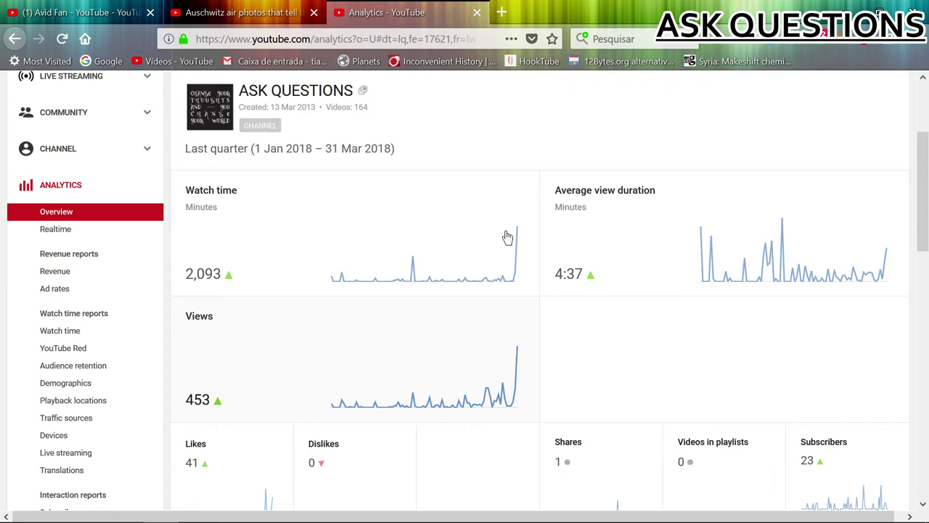
pyautogui.scroll(5, 506, 237)
pyautogui.scroll(-6, 519, 249)
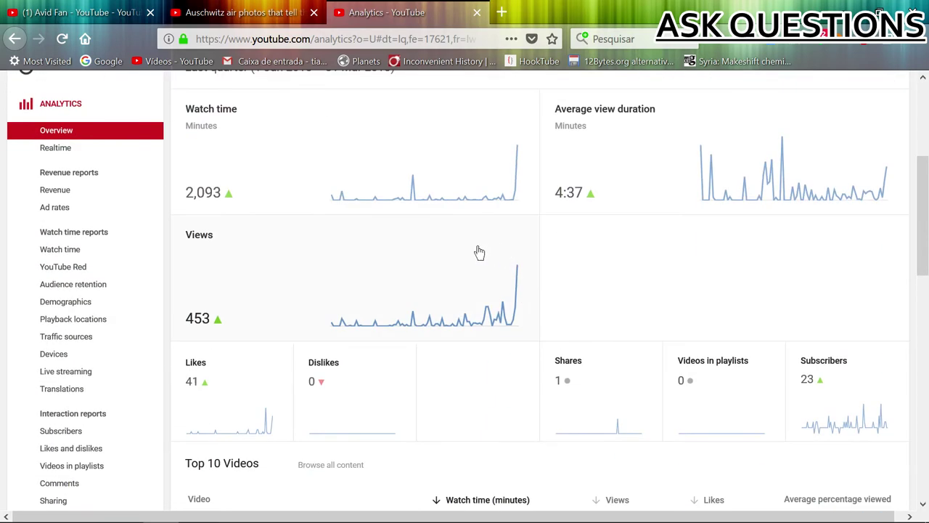
pyautogui.scroll(-2, 450, 251)
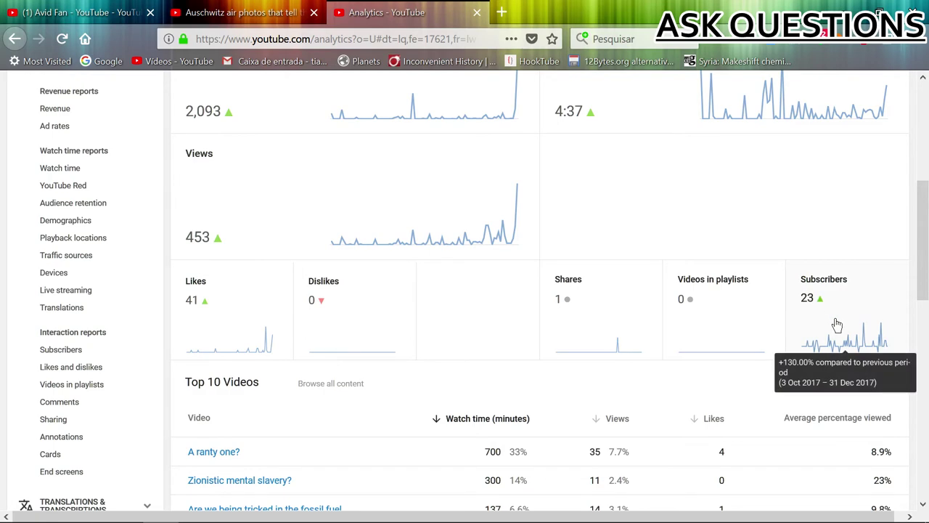
pyautogui.scroll(-5, 510, 315)
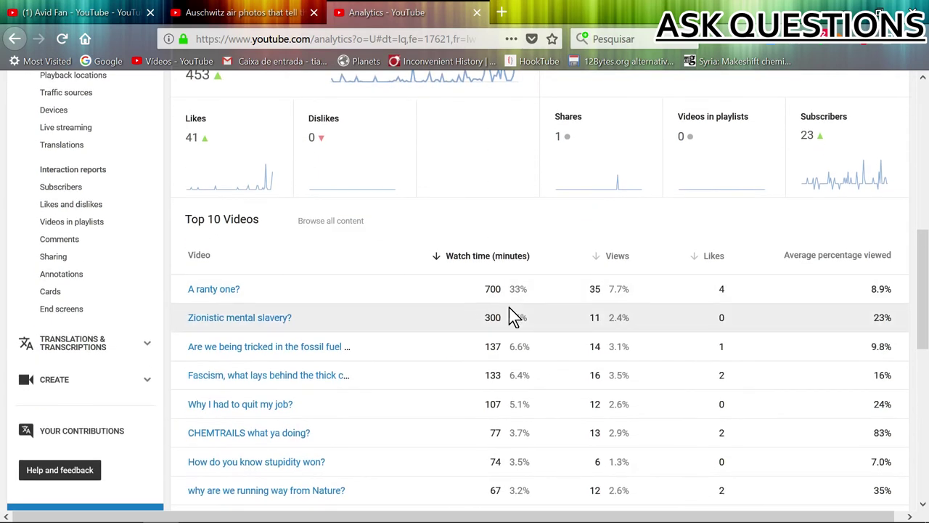
pyautogui.scroll(-2, 485, 327)
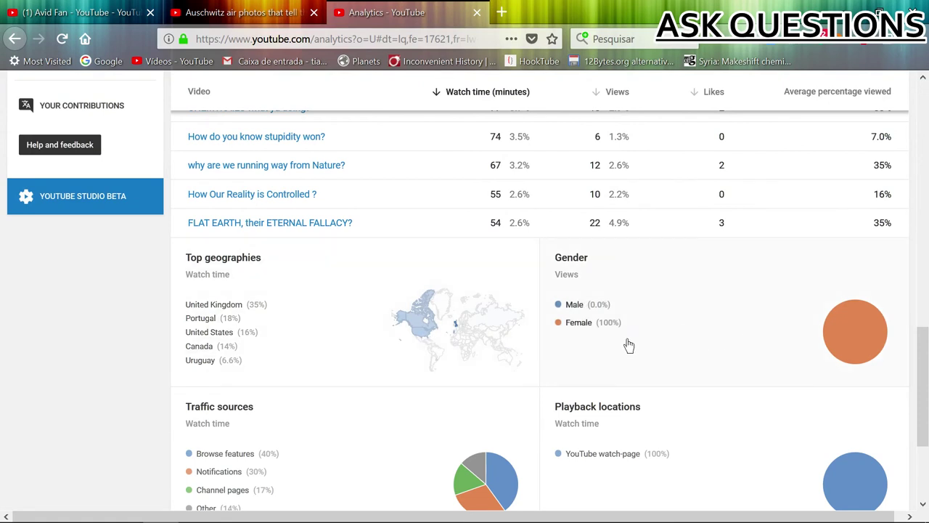
pyautogui.scroll(9, 414, 355)
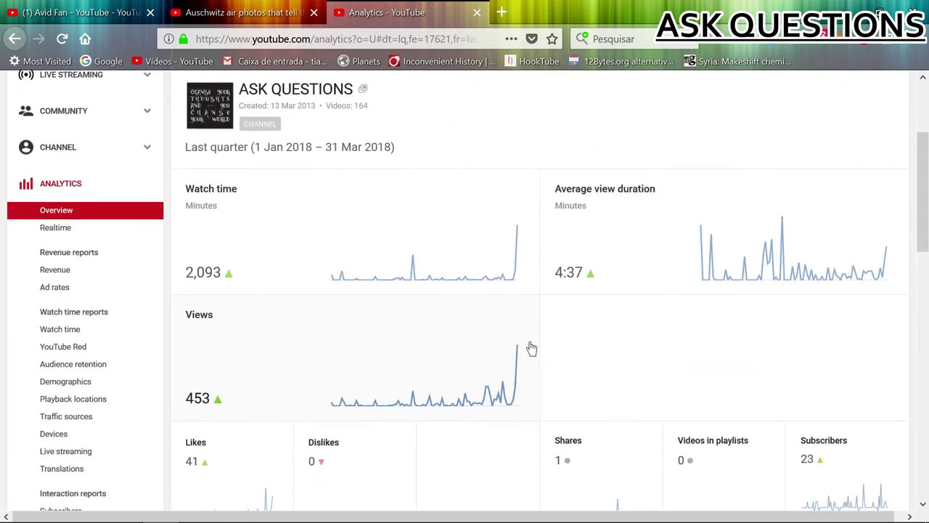
pyautogui.scroll(3, 535, 331)
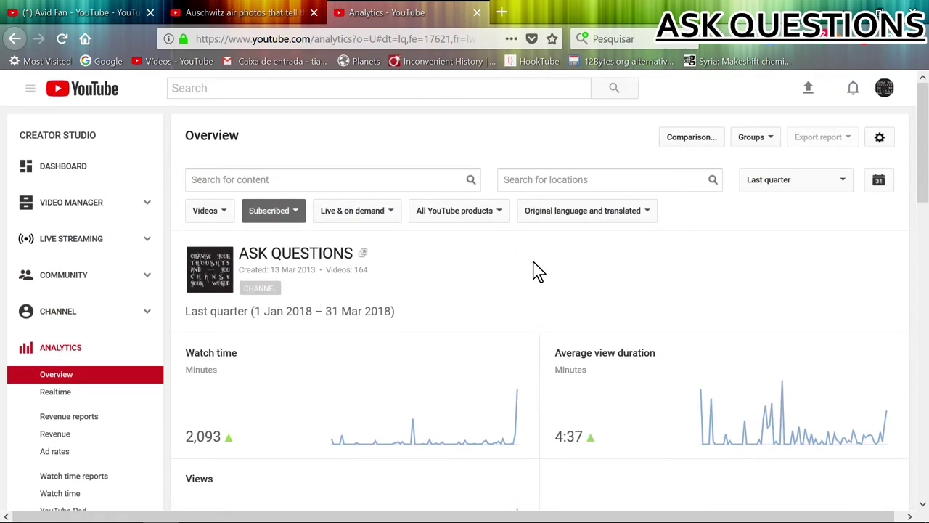
pyautogui.scroll(-12, 537, 271)
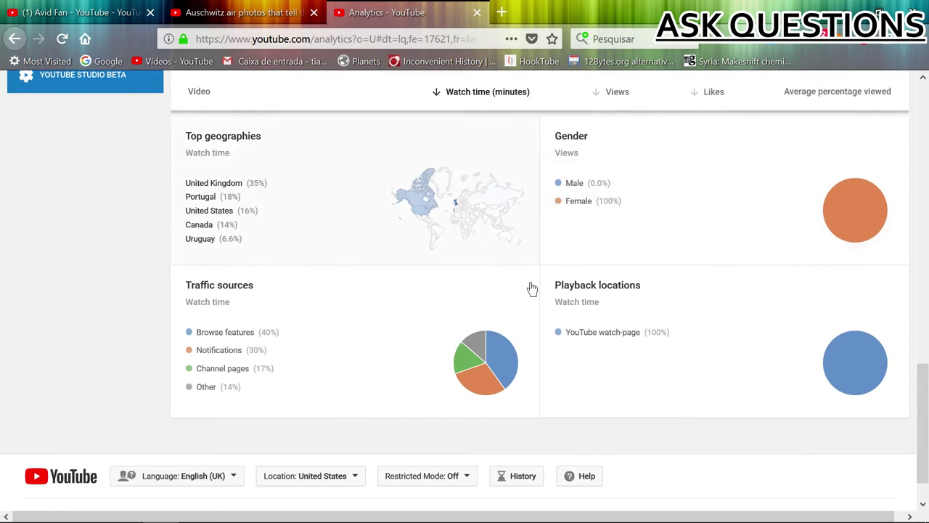
pyautogui.scroll(-1, 532, 288)
pyautogui.scroll(10, 533, 286)
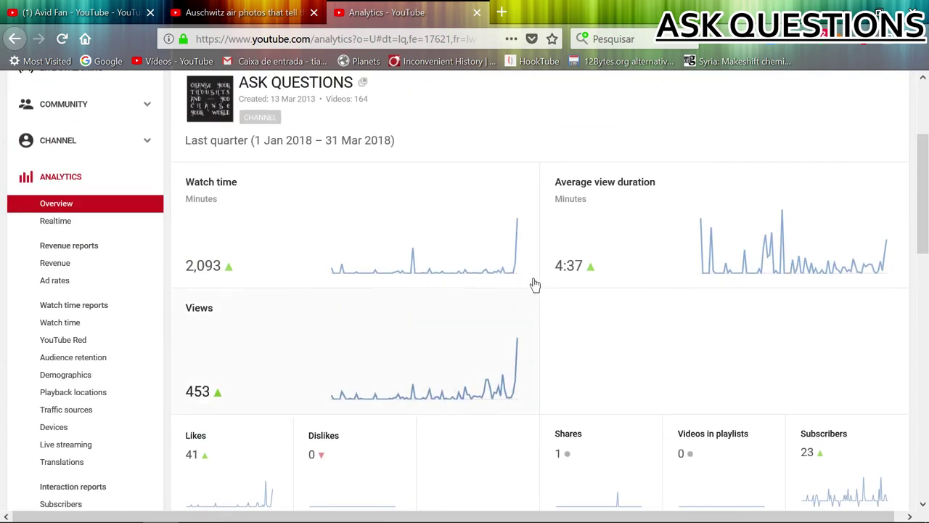
pyautogui.scroll(3, 539, 162)
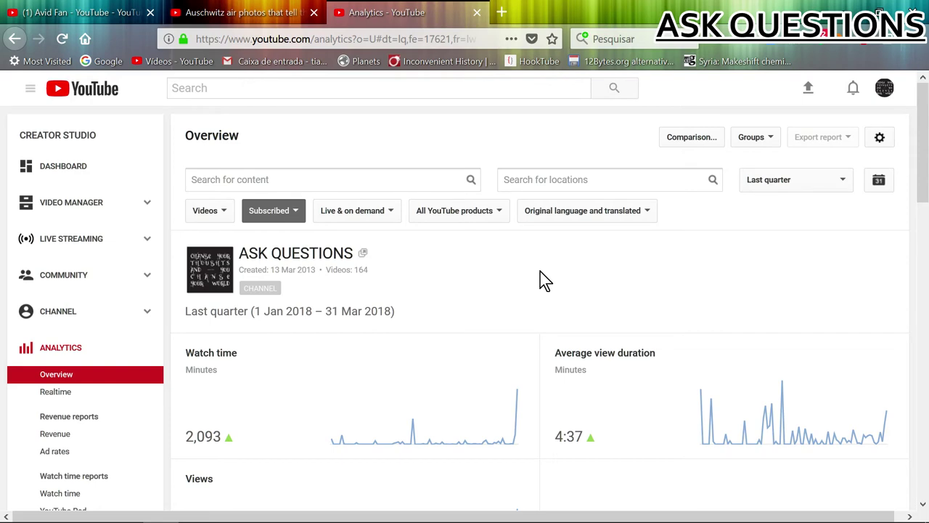
pyautogui.scroll(-4, 533, 273)
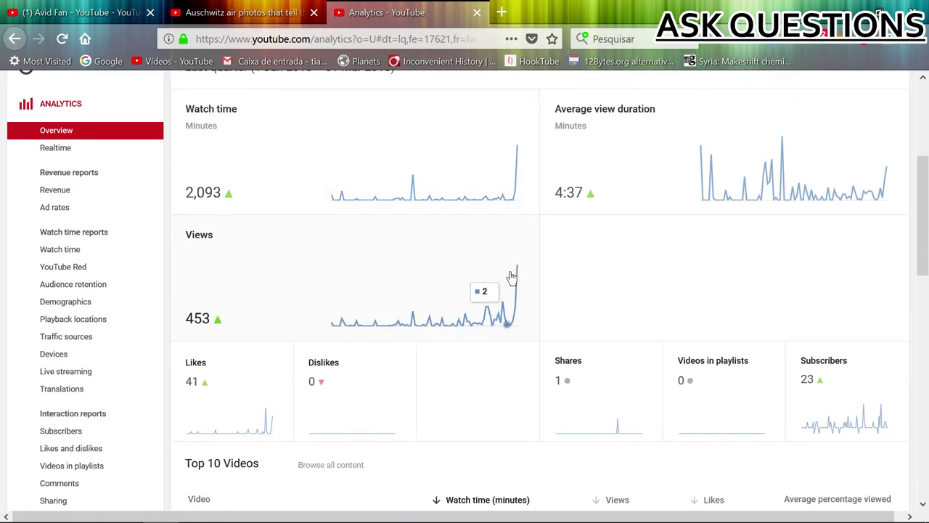
pyautogui.scroll(-3, 541, 276)
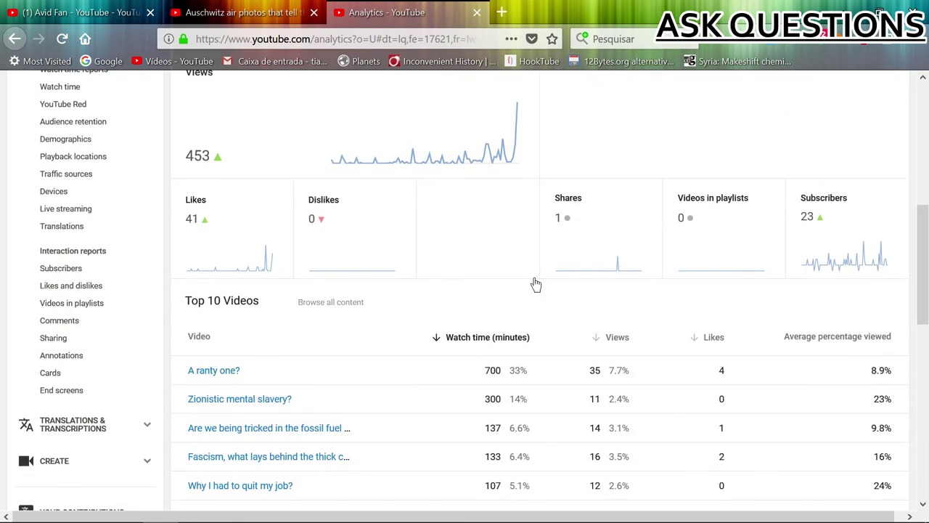
pyautogui.scroll(-7, 486, 301)
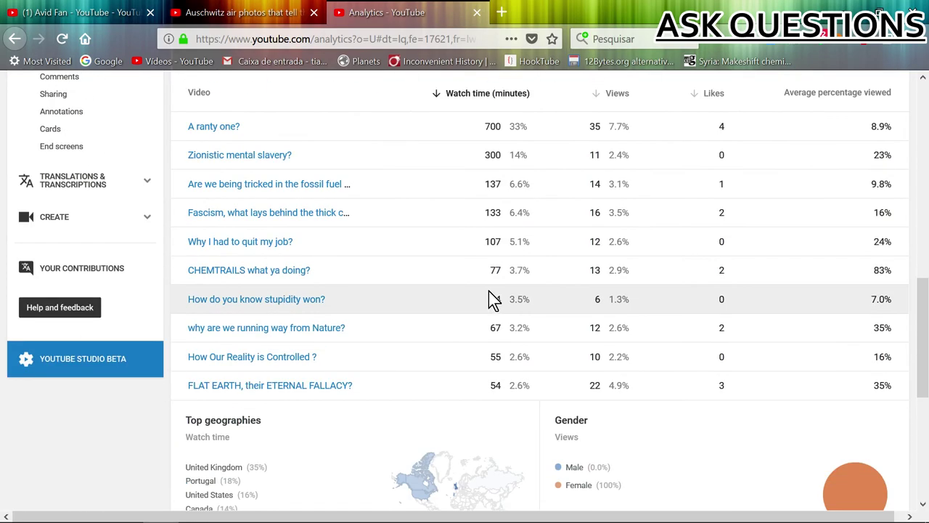
pyautogui.scroll(15, 485, 330)
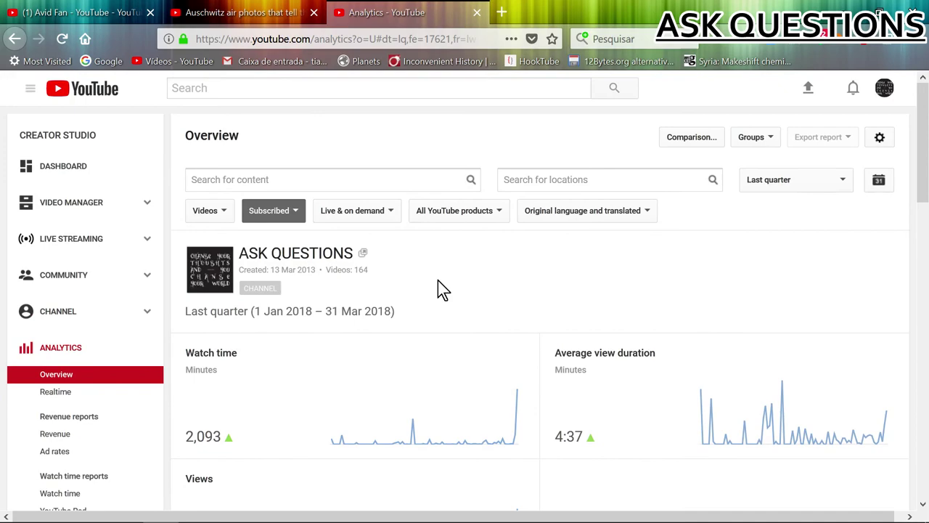
pyautogui.scroll(-1, 440, 288)
pyautogui.scroll(-17, 508, 263)
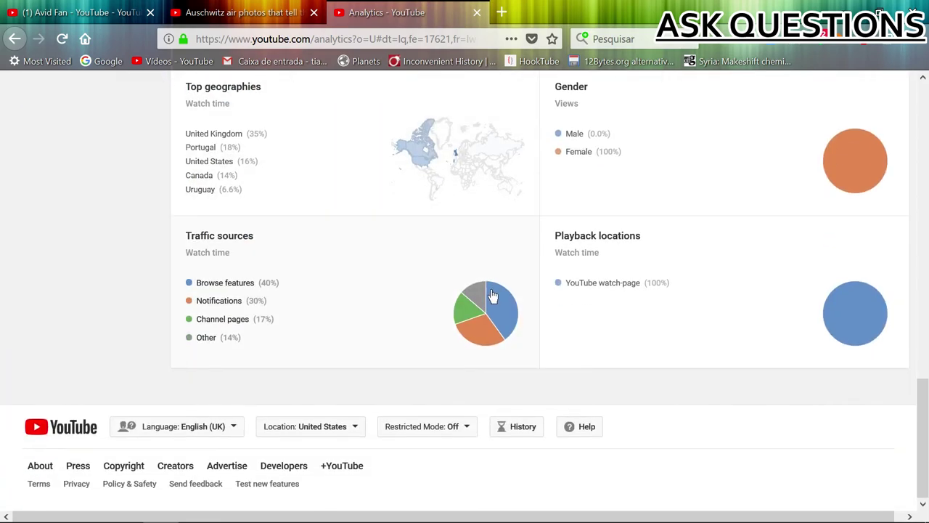
pyautogui.scroll(9, 490, 297)
pyautogui.scroll(6, 487, 295)
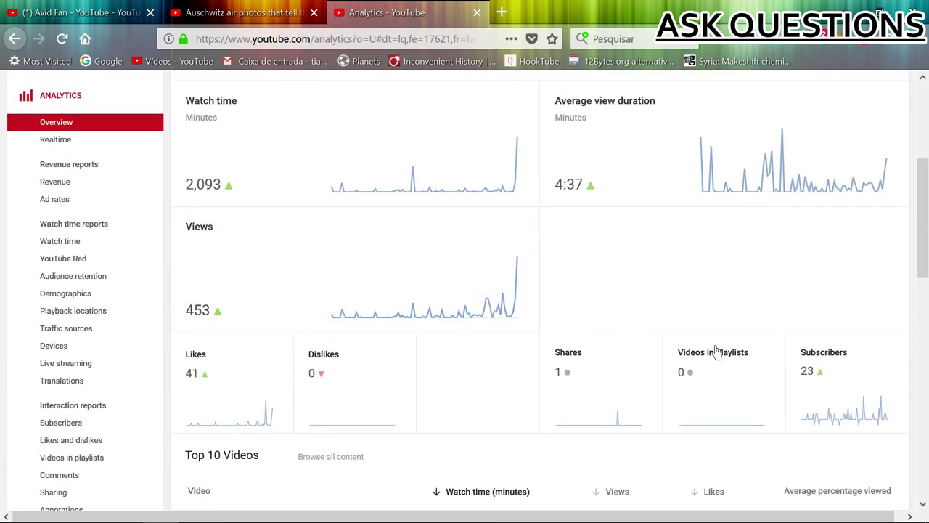
# - Open the Sharing report from the Shares card and review its single share from early March 2018
pyautogui.click(595, 397)
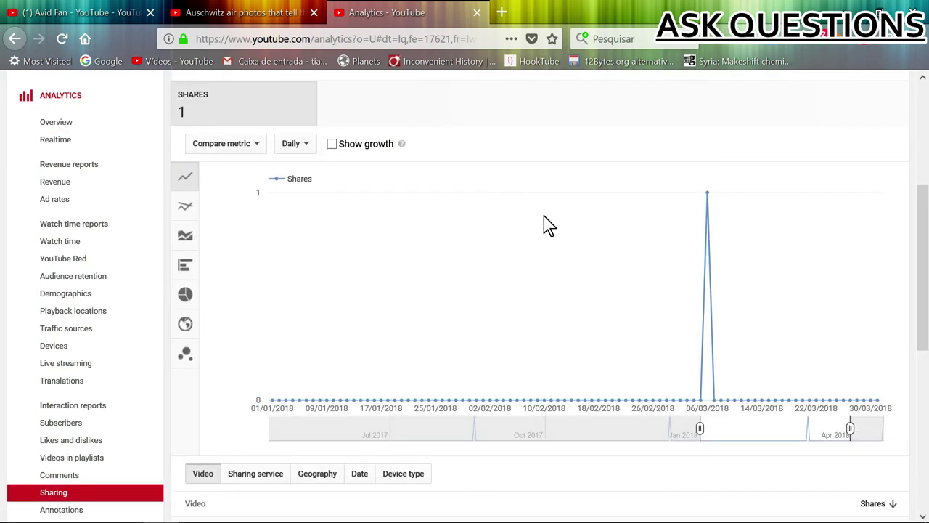
pyautogui.scroll(-2, 540, 221)
pyautogui.scroll(3, 529, 239)
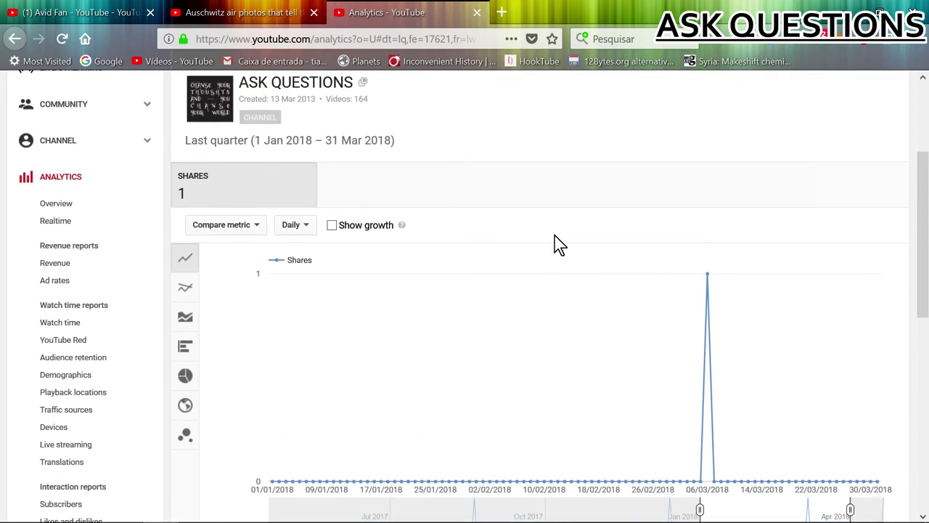
pyautogui.scroll(-1, 537, 247)
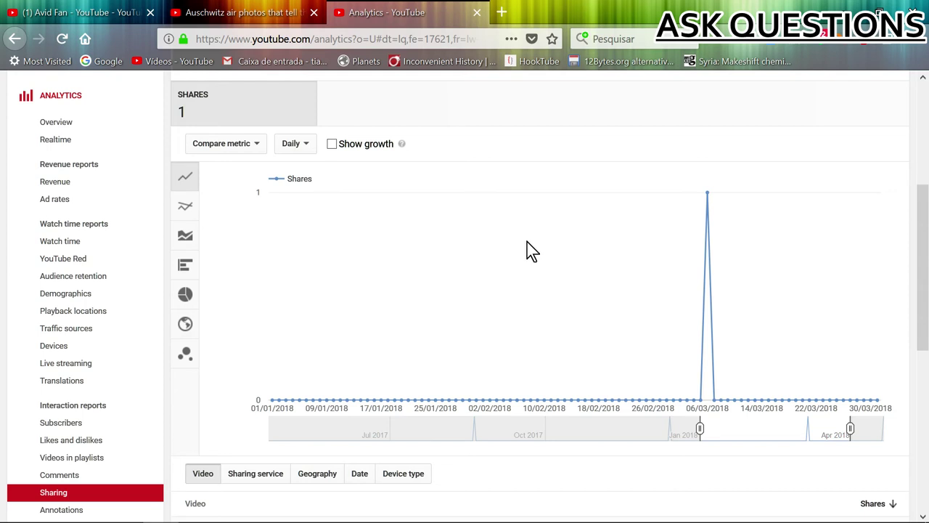
pyautogui.scroll(4, 495, 305)
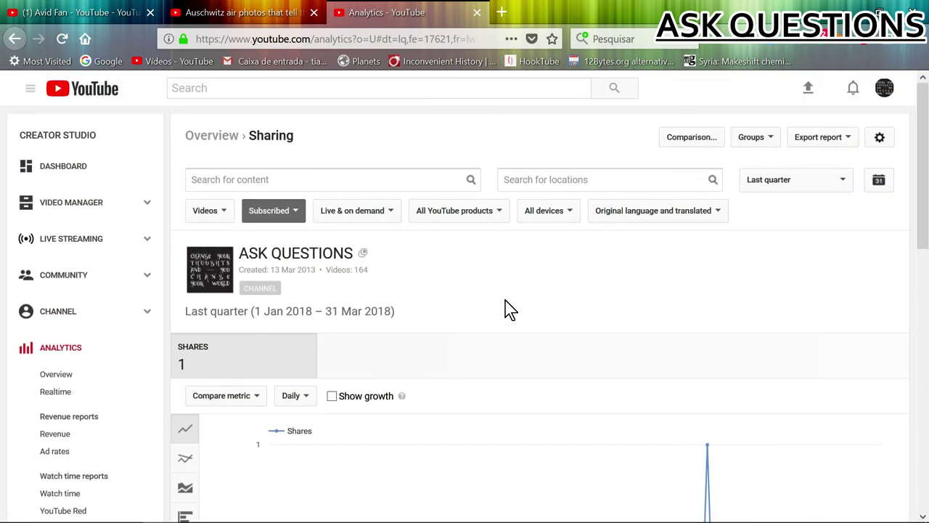
pyautogui.scroll(-3, 501, 284)
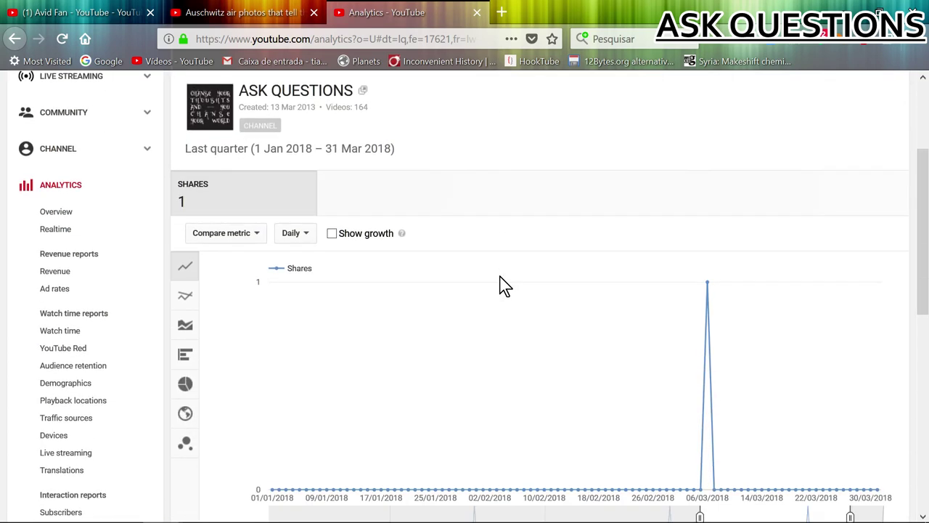
pyautogui.scroll(-5, 502, 284)
pyautogui.scroll(1, 510, 344)
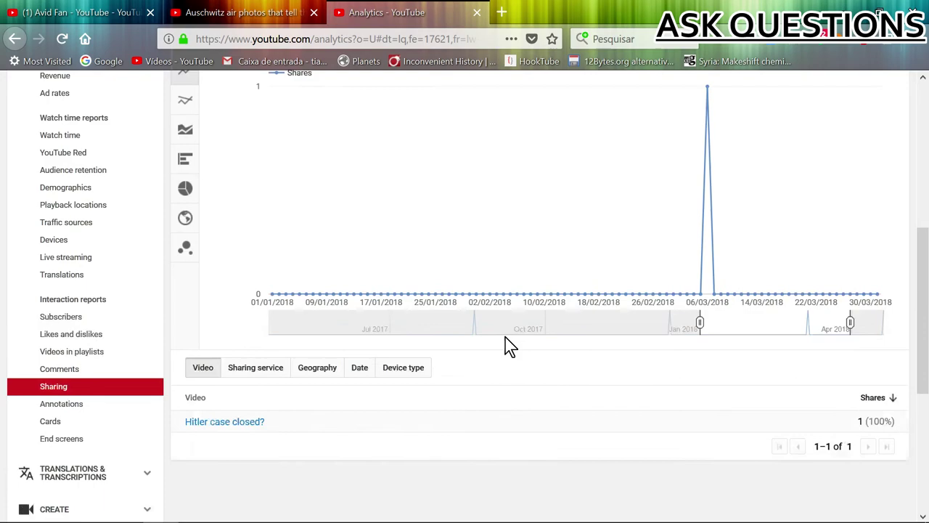
pyautogui.scroll(6, 506, 338)
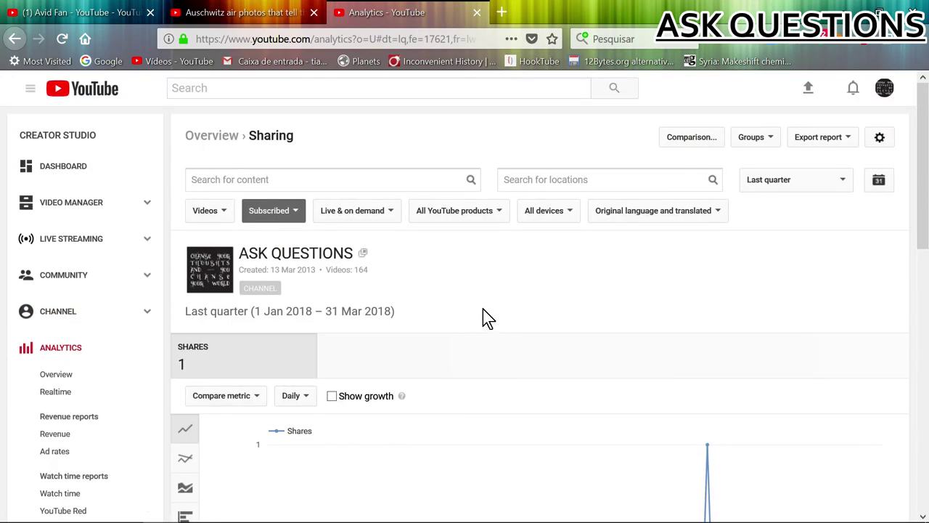
pyautogui.scroll(-3, 481, 282)
pyautogui.scroll(-8, 498, 297)
pyautogui.scroll(11, 510, 325)
pyautogui.scroll(-3, 489, 269)
pyautogui.scroll(3, 483, 273)
pyautogui.scroll(-6, 480, 266)
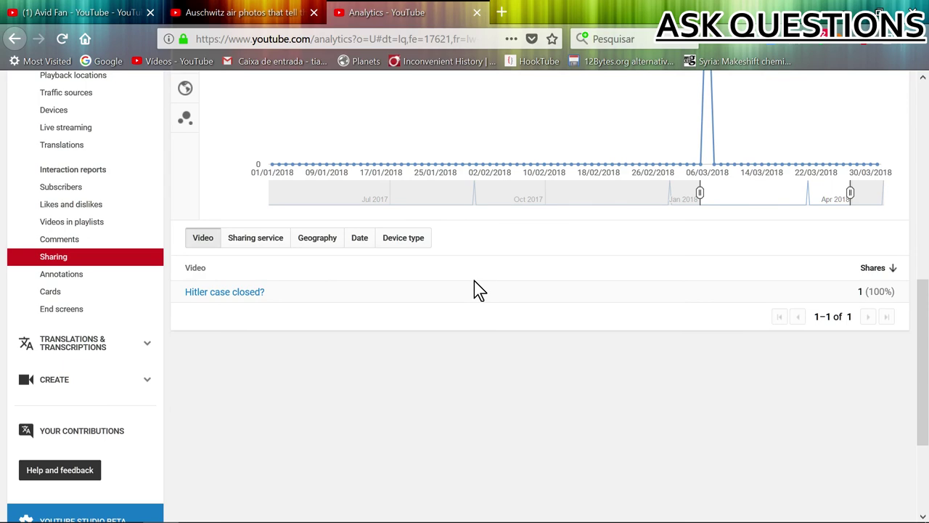
pyautogui.scroll(4, 473, 280)
pyautogui.scroll(3, 475, 280)
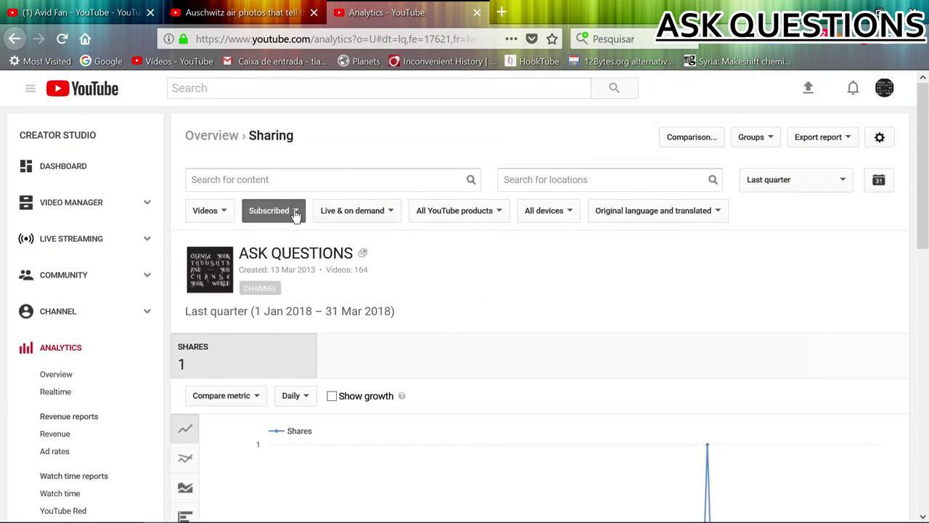
pyautogui.scroll(-7, 571, 248)
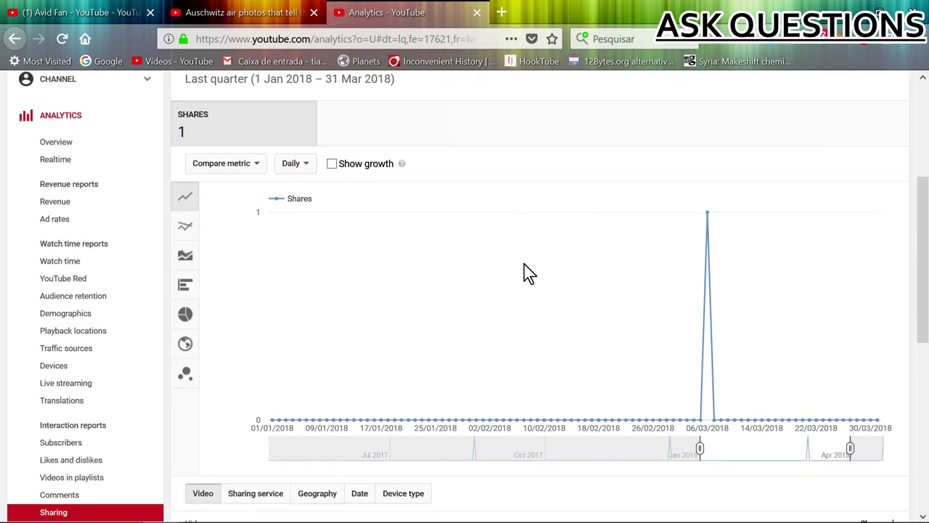
pyautogui.scroll(8, 524, 265)
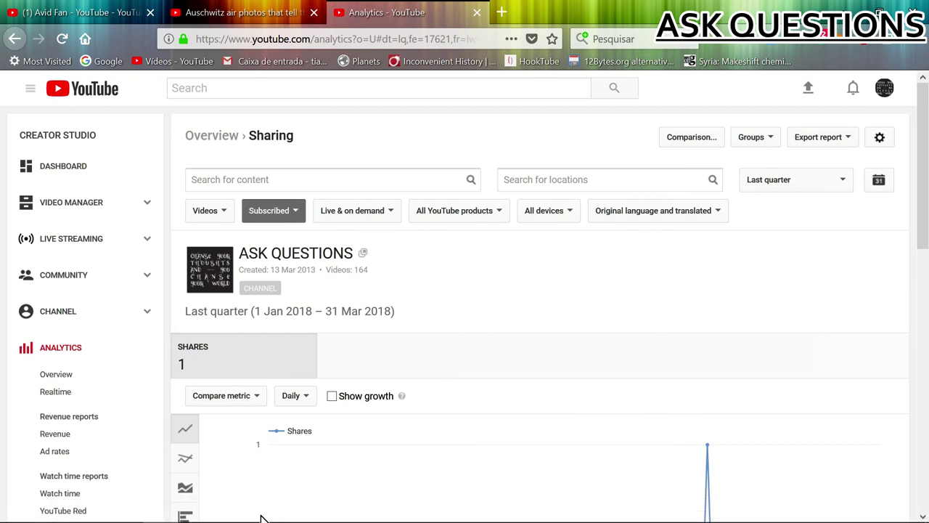
pyautogui.click(233, 516)
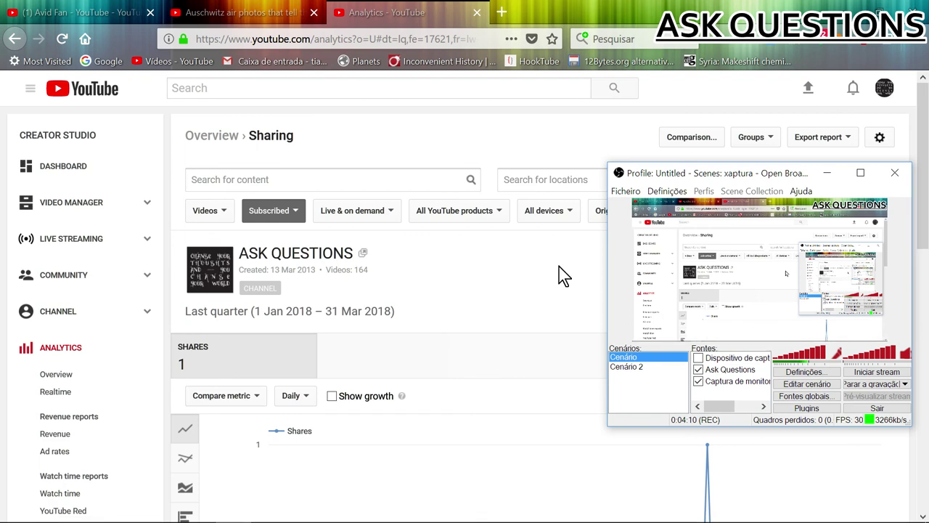